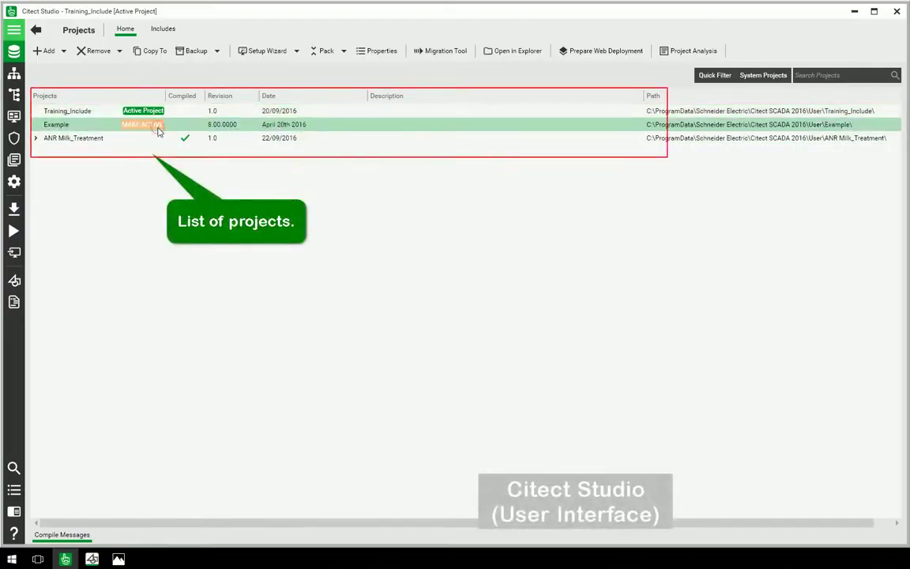
Step: Set Example as the active project and bring up its System Model equipment list
click(158, 129)
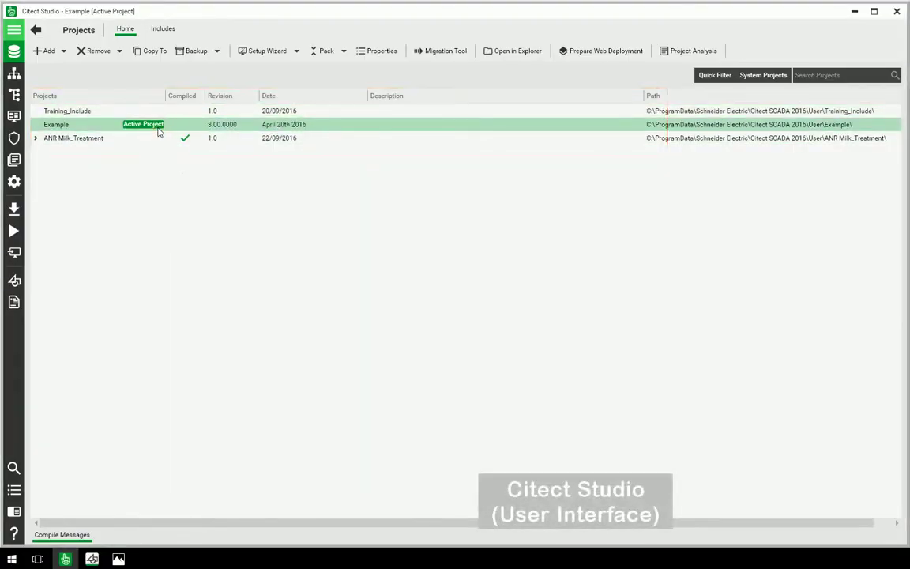
click(13, 32)
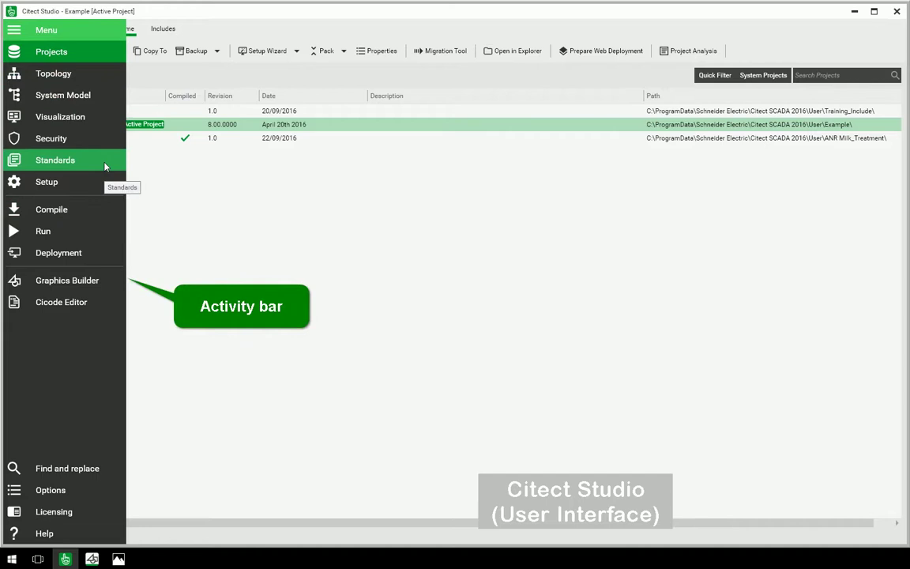
click(110, 95)
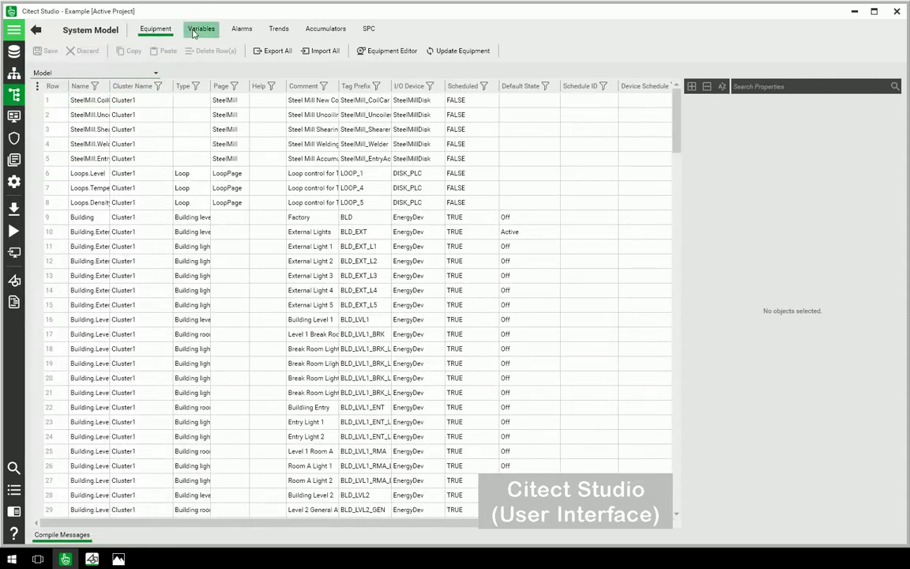
Step: List variables sorted by Data Type, filtered to INT types and I/O devices containing 'disk'
click(194, 32)
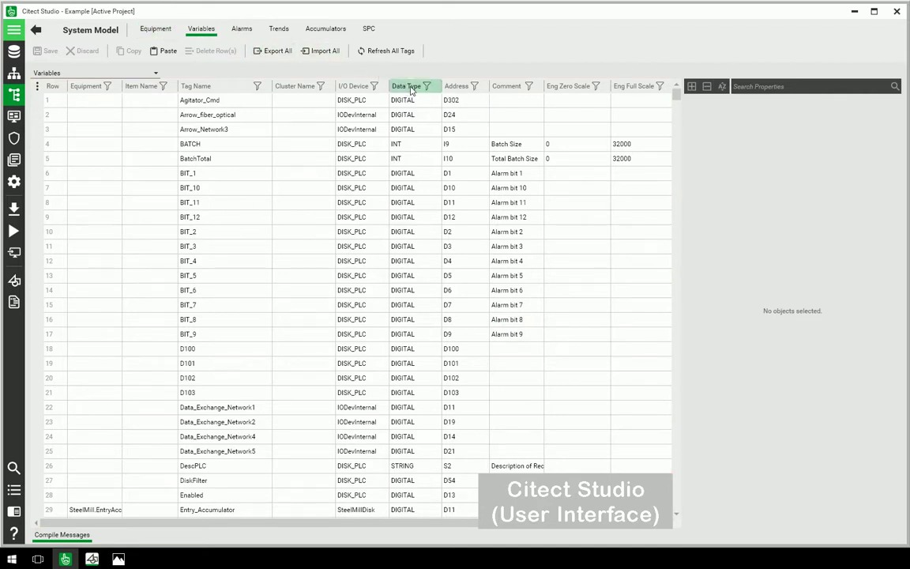
click(410, 88)
click(426, 86)
text(int)
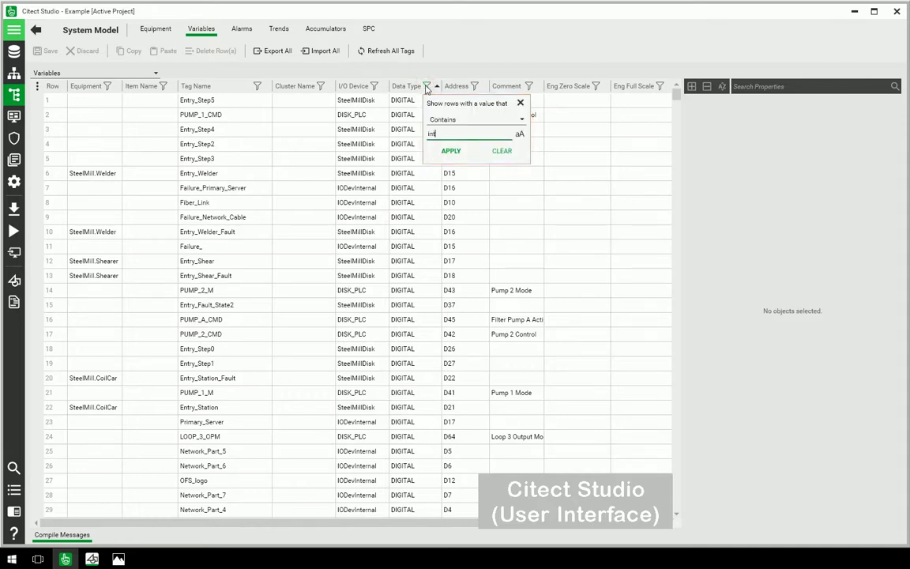
click(451, 150)
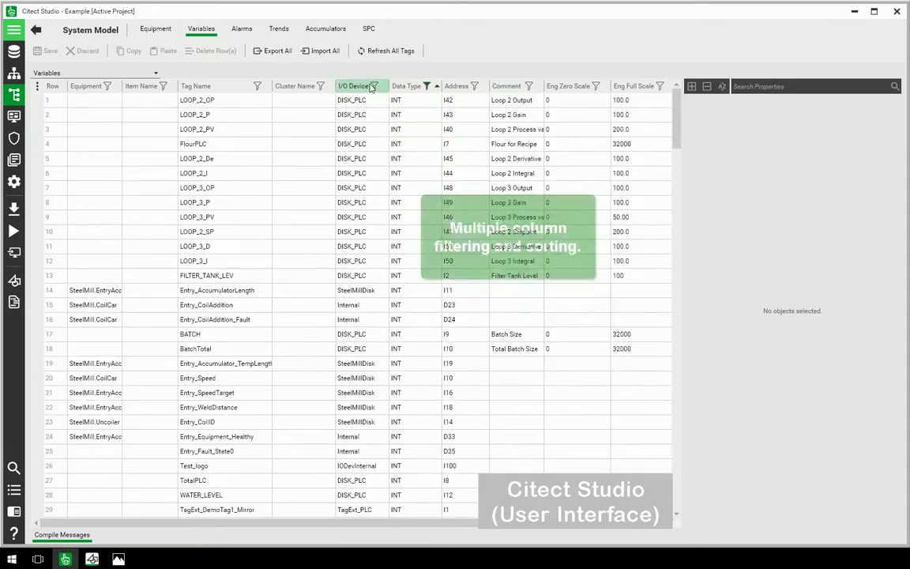
click(375, 86)
text(disk)
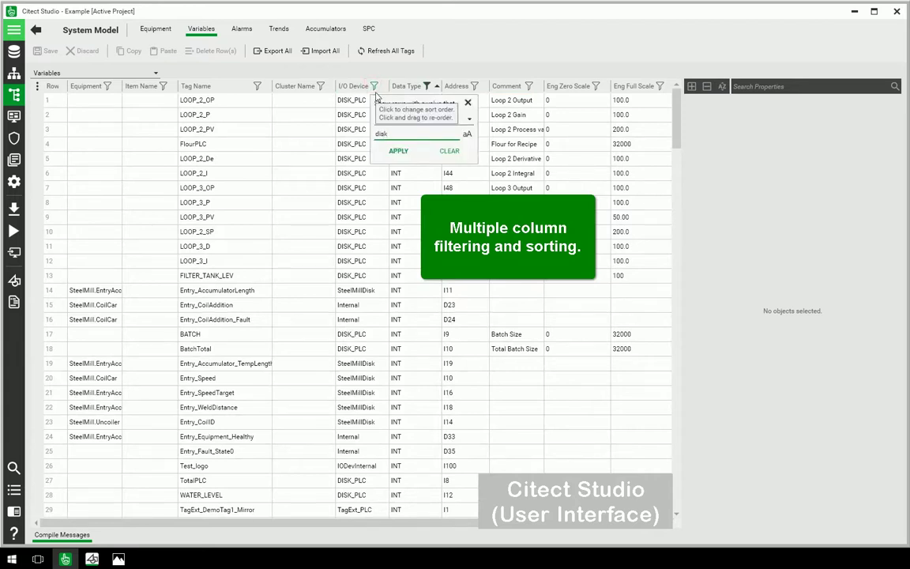
key(Return)
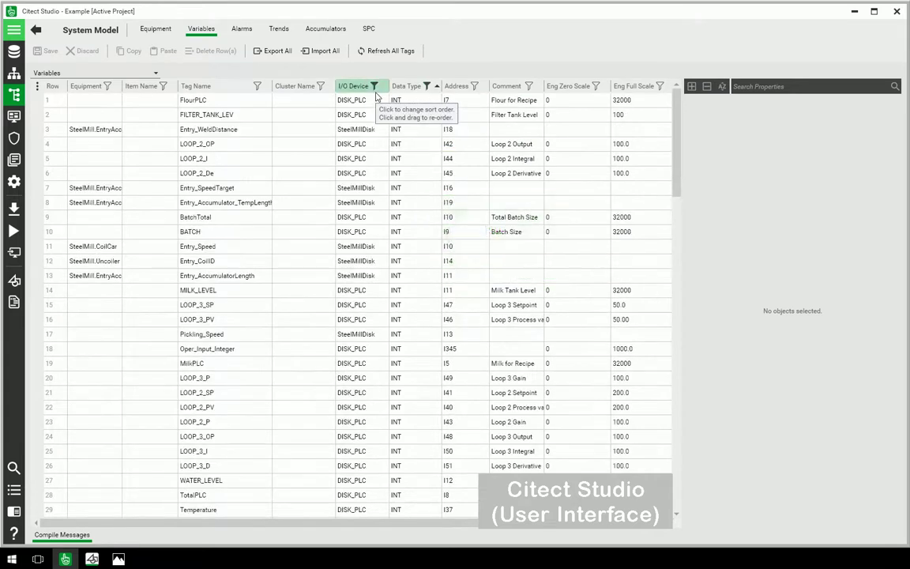
Step: Show FlourPLC's full properties, comparing Data Type choices across the first four variables
click(37, 100)
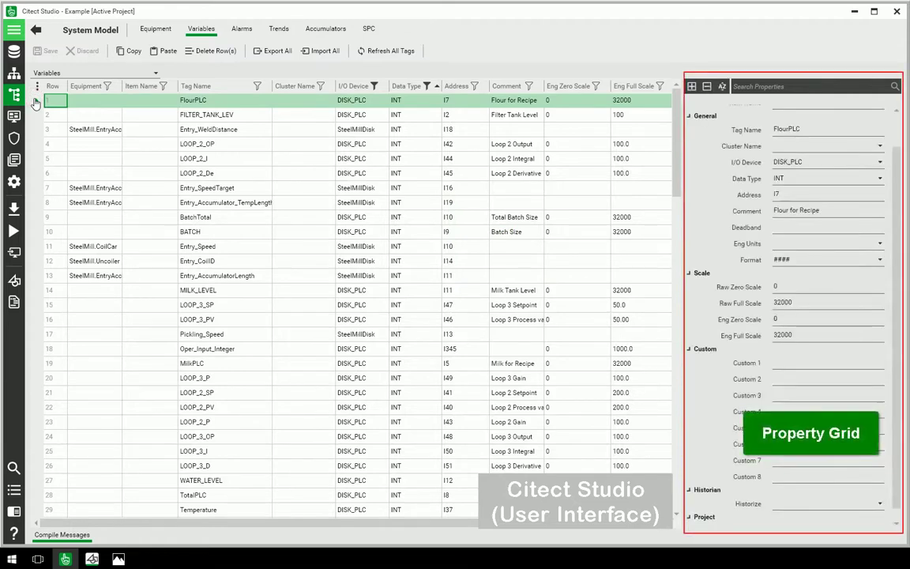
scroll(897, 116, up, 1)
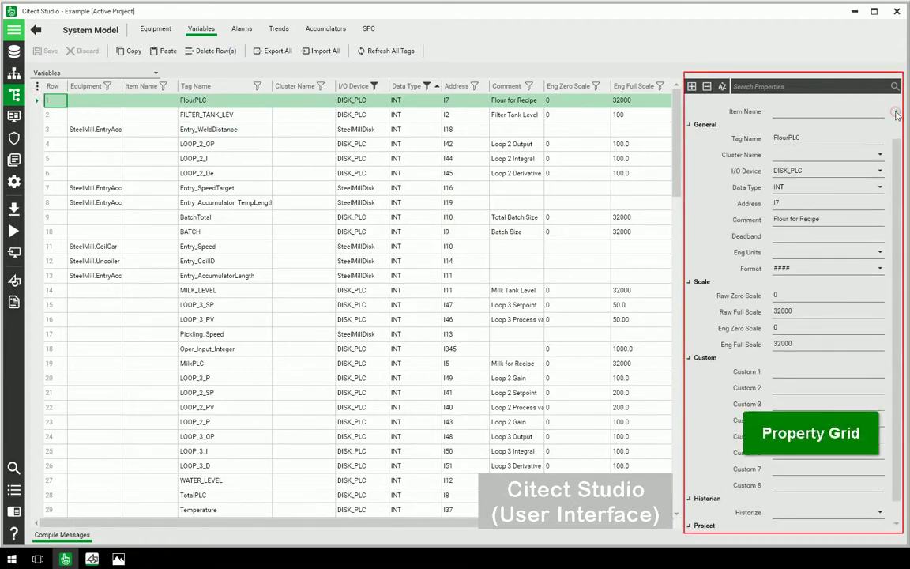
scroll(897, 111, up, 1)
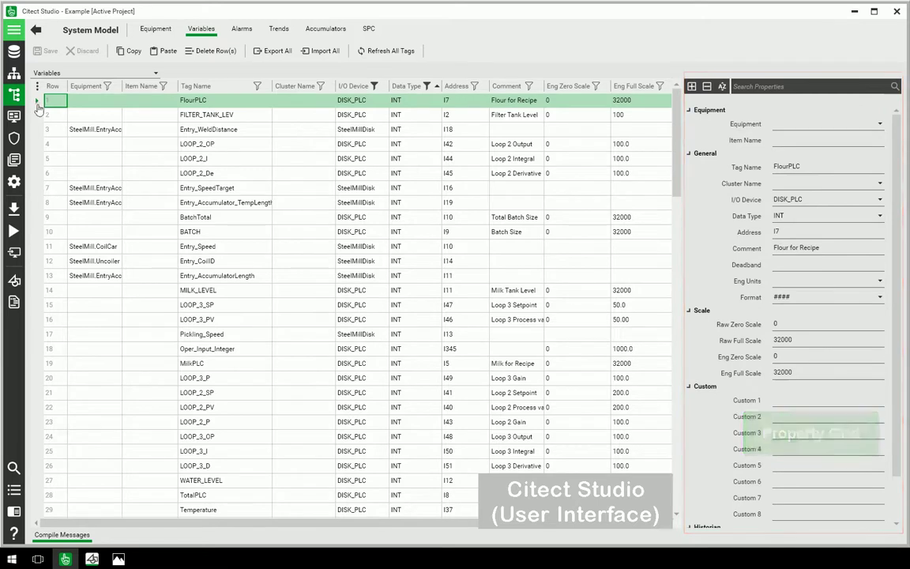
drag(37, 100, 38, 144)
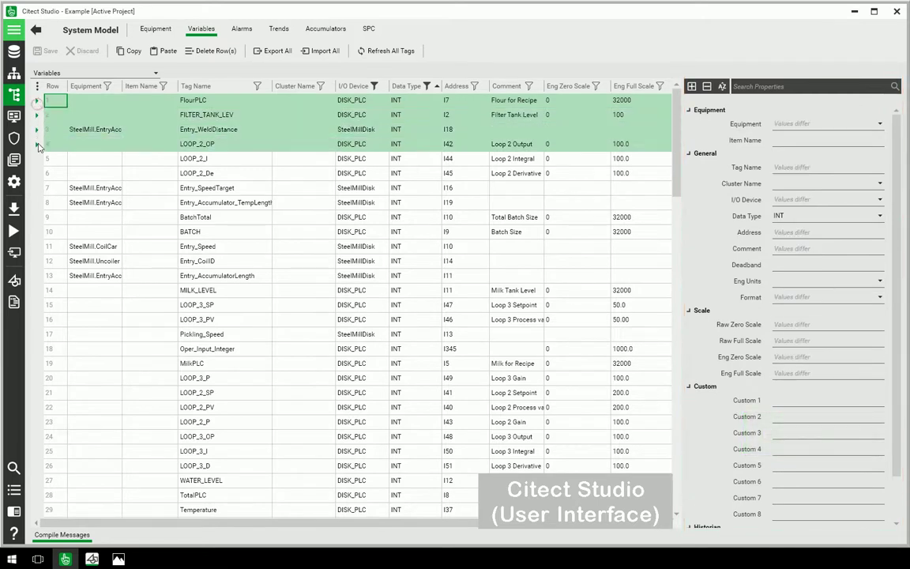
click(794, 215)
click(43, 103)
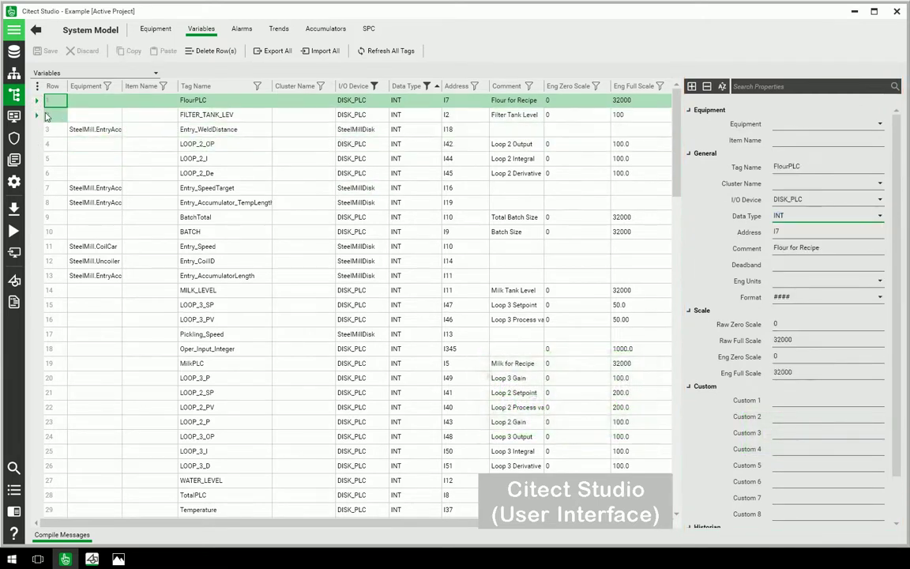
click(198, 96)
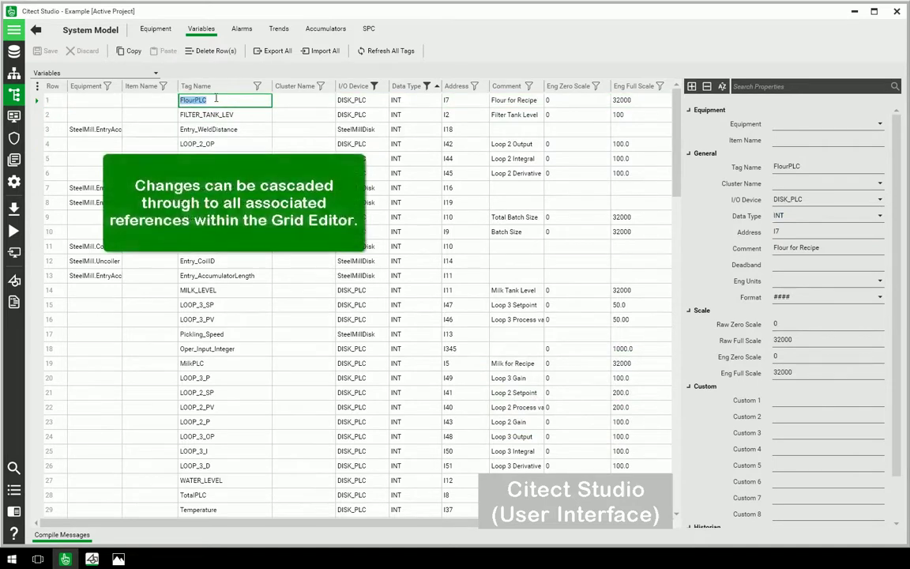
Step: Rename the FlourPLC tag to Flour and save it with Save & Cascade
text(F)
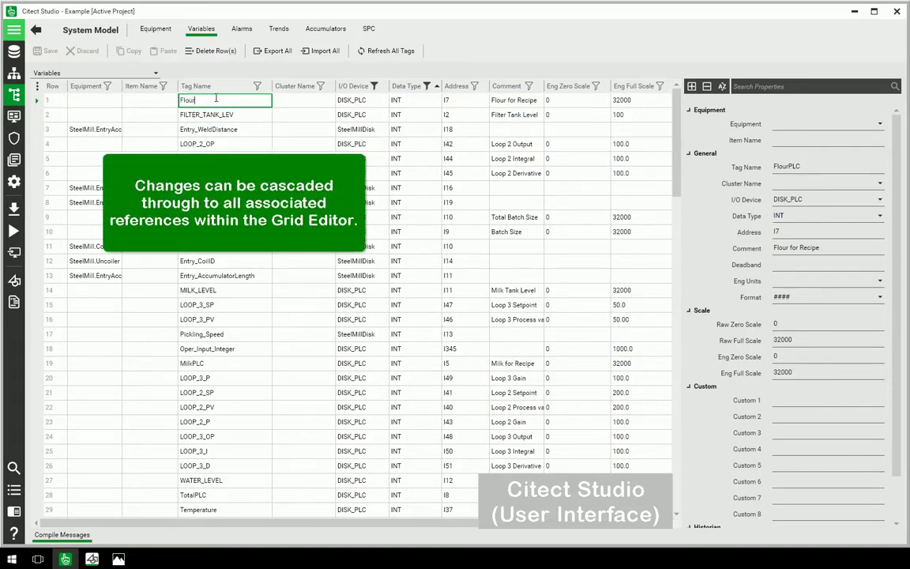
key(Return)
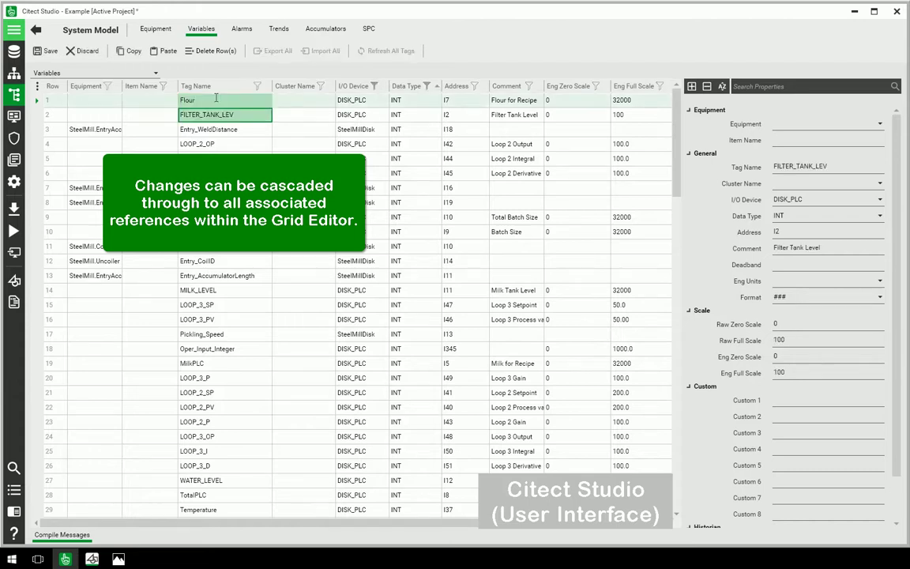
click(60, 54)
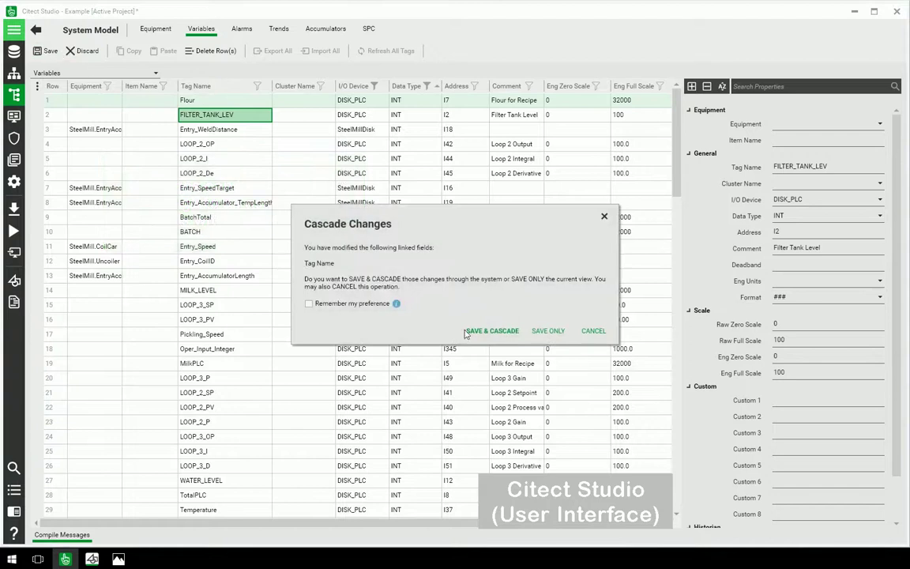
click(491, 330)
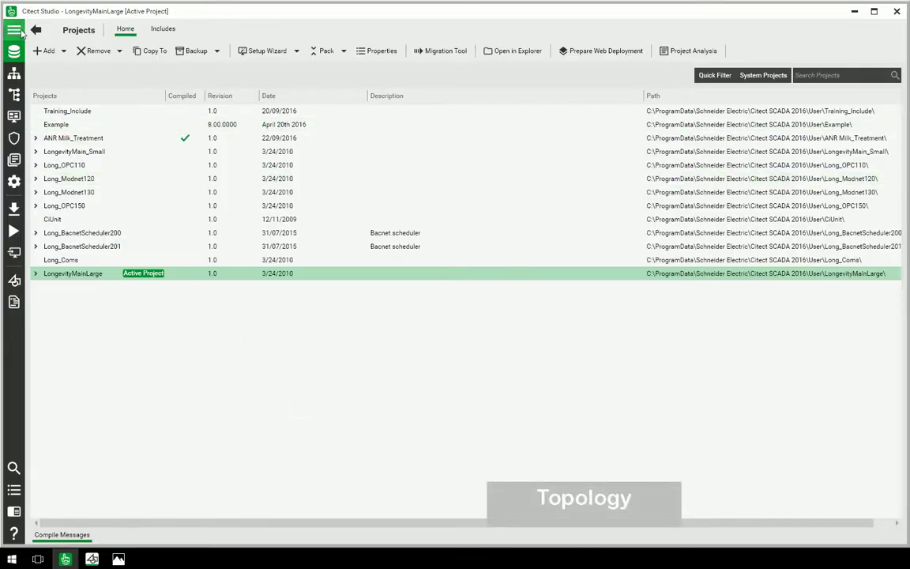
Step: View Topology servers by computer with autofitted columns, then regroup them by cluster
click(13, 29)
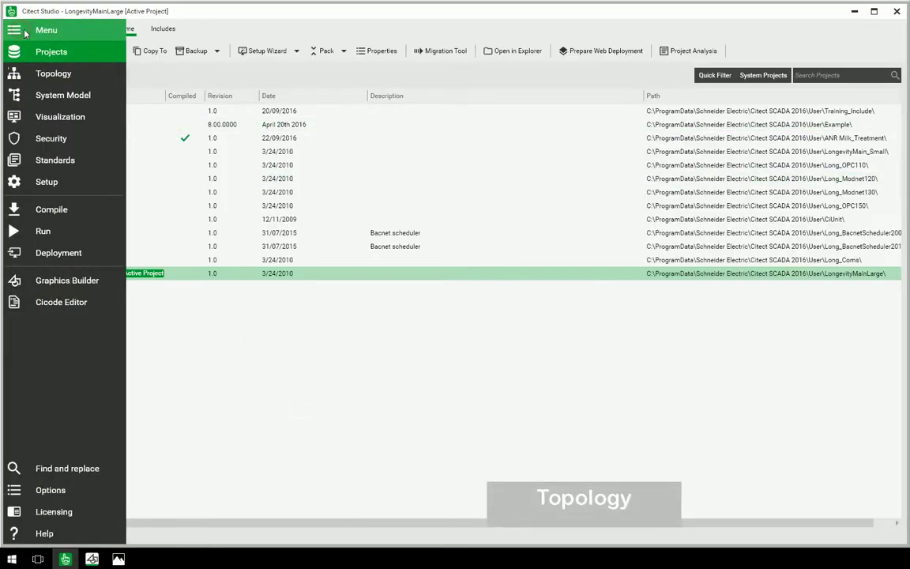
click(77, 69)
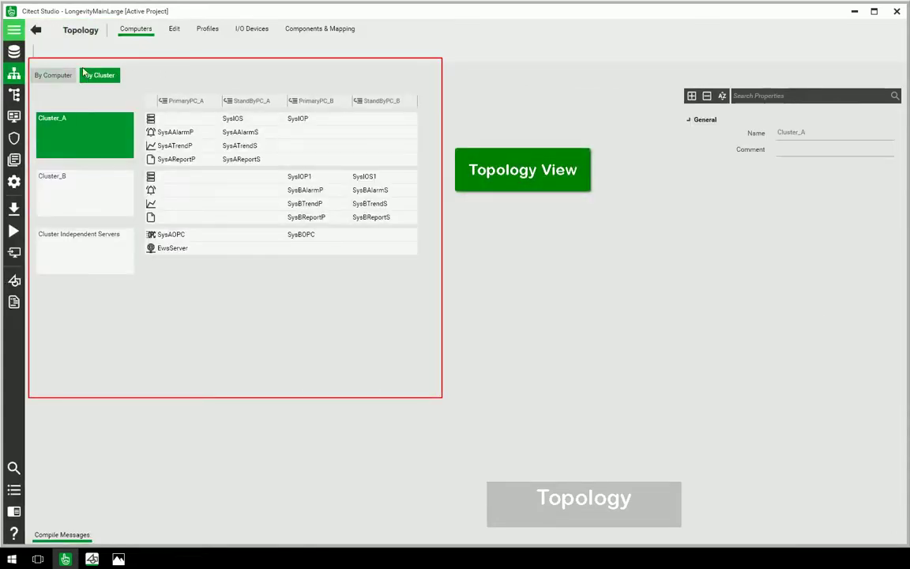
click(67, 75)
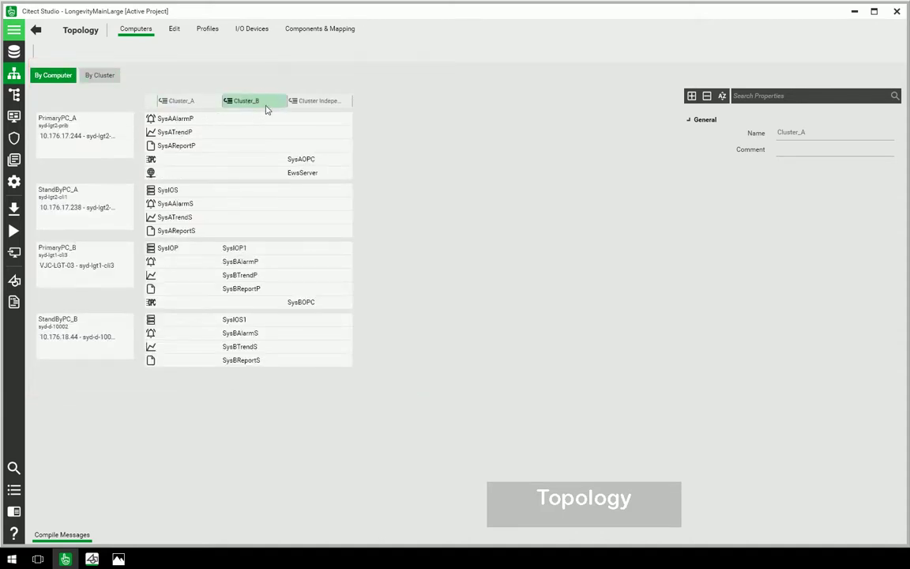
double_click(352, 99)
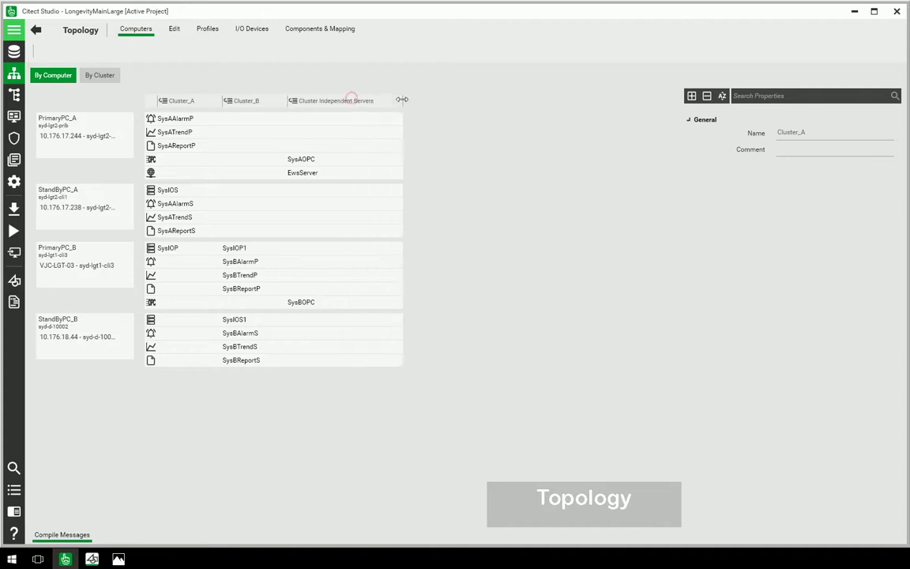
click(116, 75)
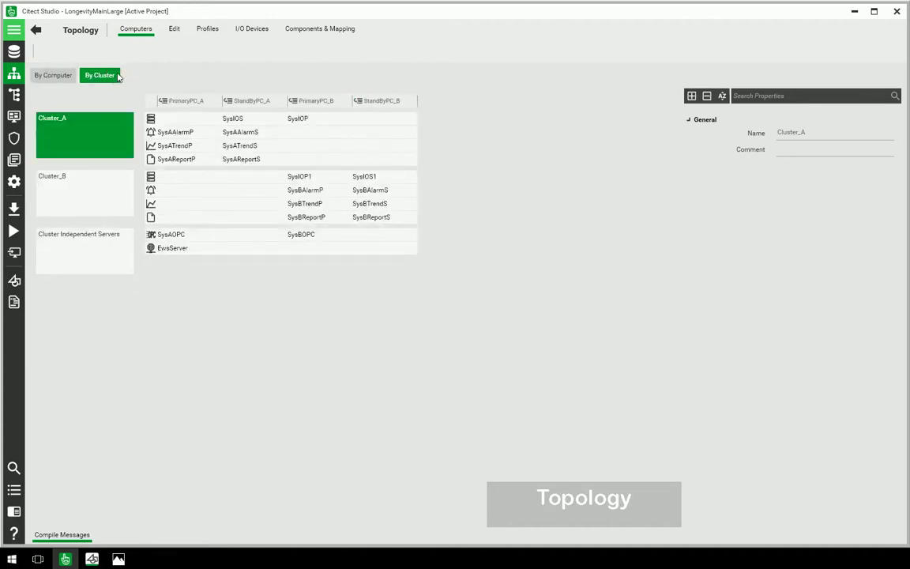
Step: Set the SysIOS I/O server's network address to PrimaryPC_A and save, then view I/O Devices
click(174, 28)
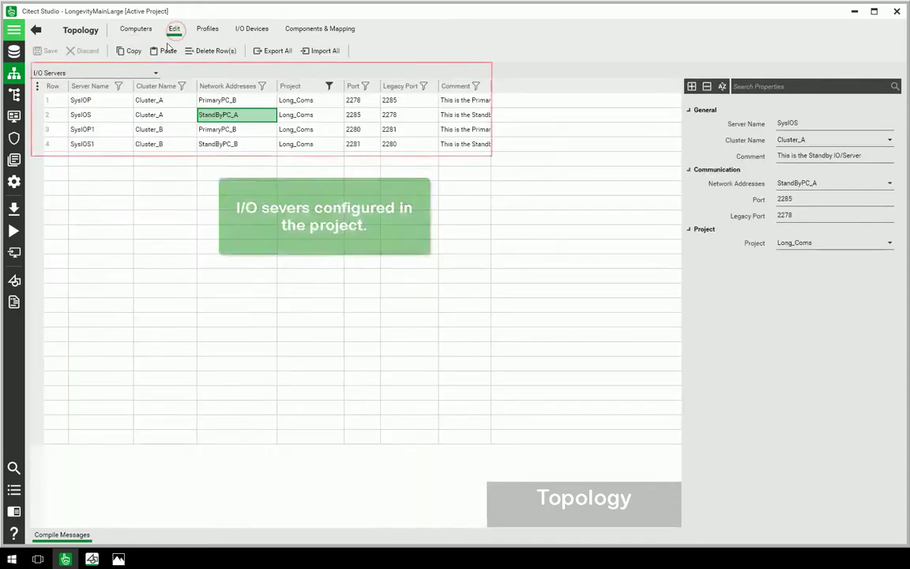
click(157, 73)
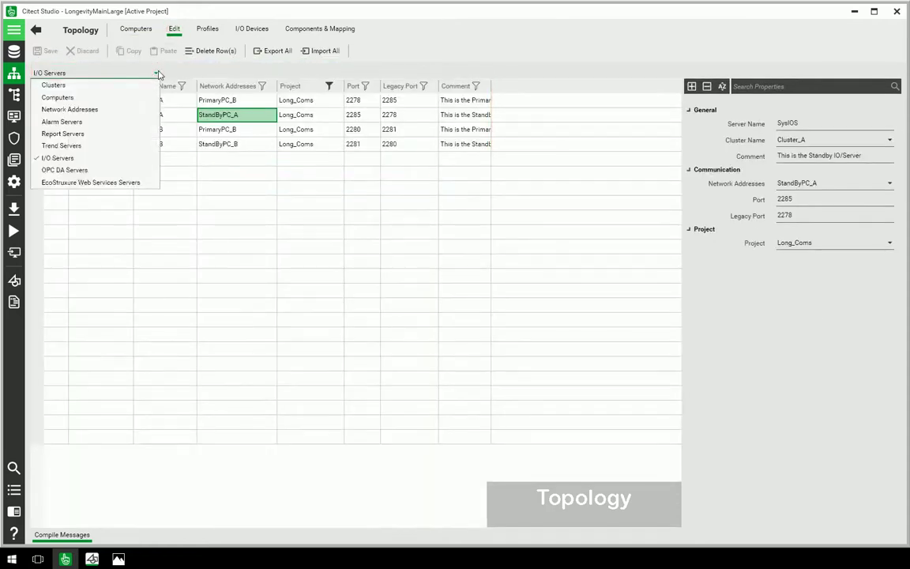
click(117, 158)
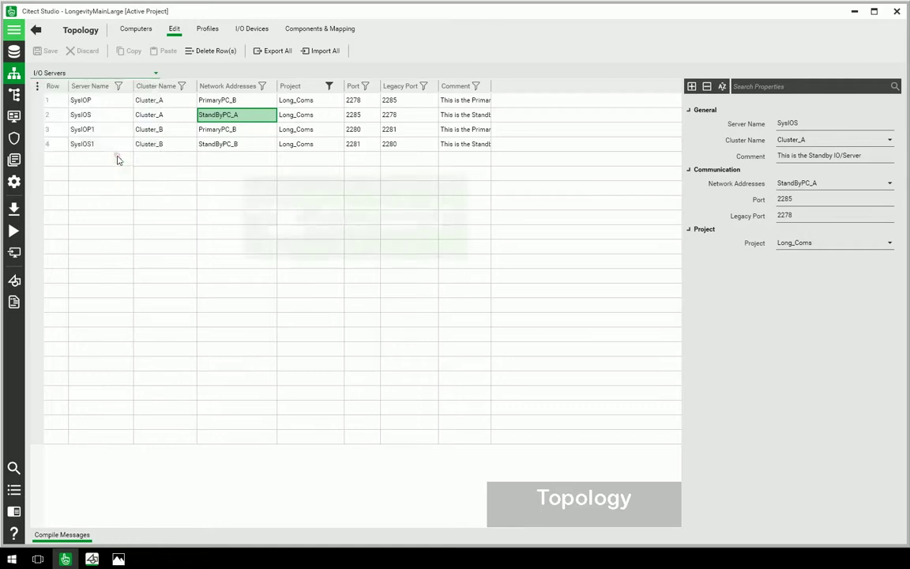
click(269, 116)
click(269, 117)
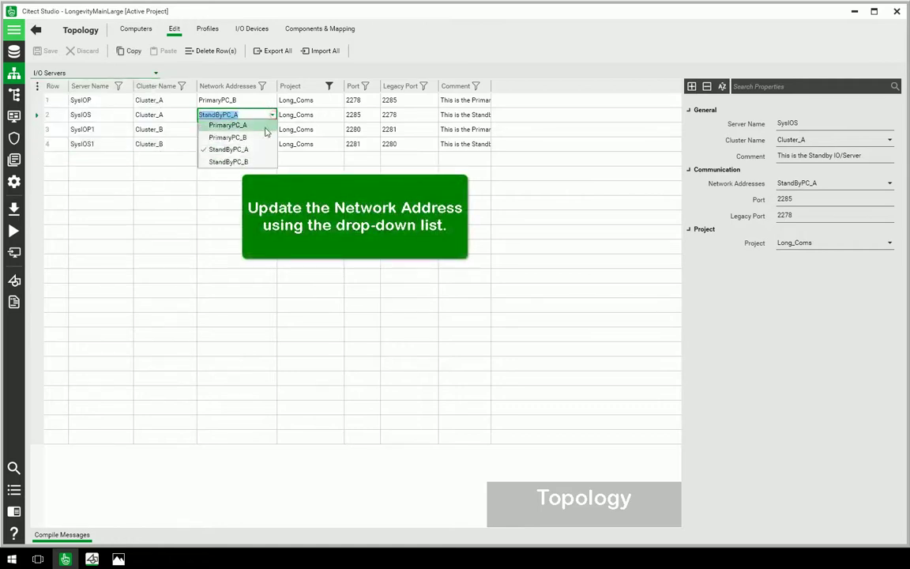
click(265, 131)
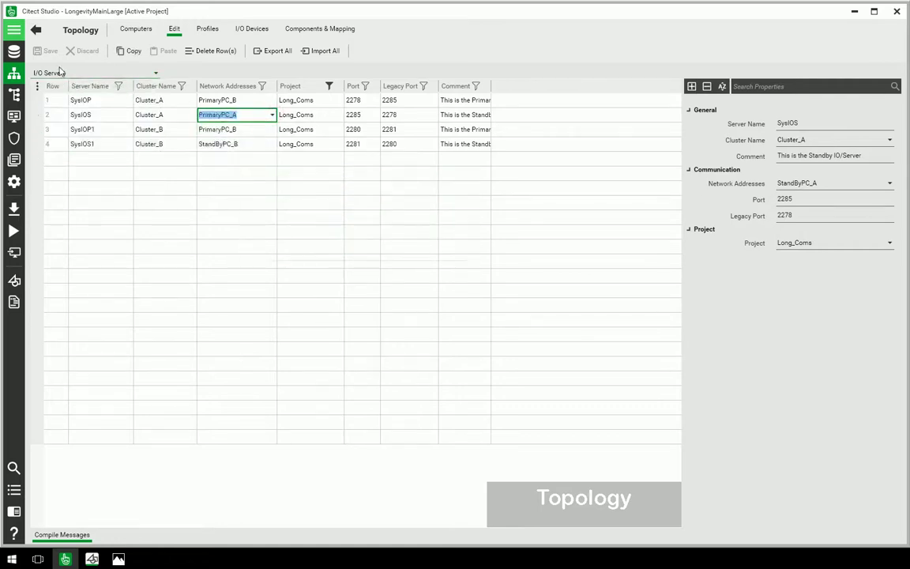
key(Return)
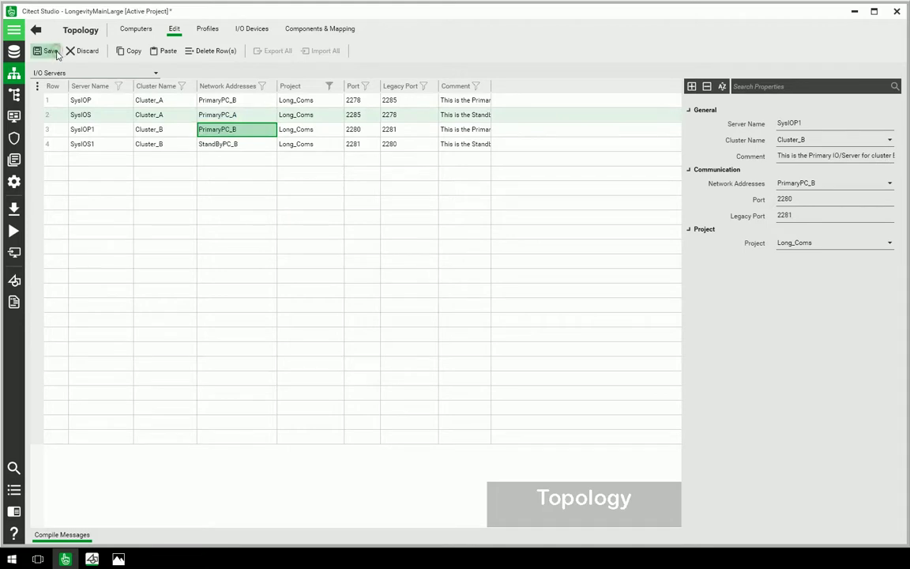
click(57, 52)
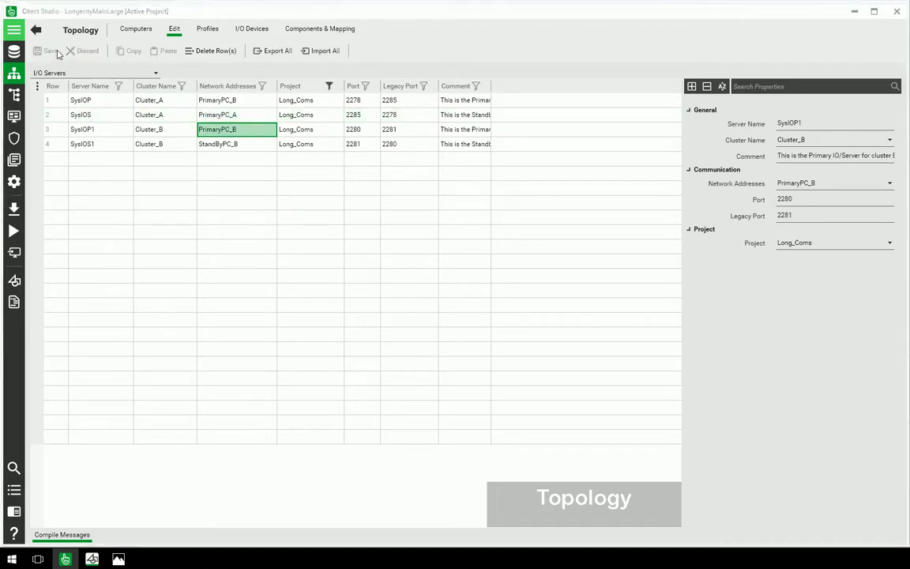
click(247, 33)
click(535, 52)
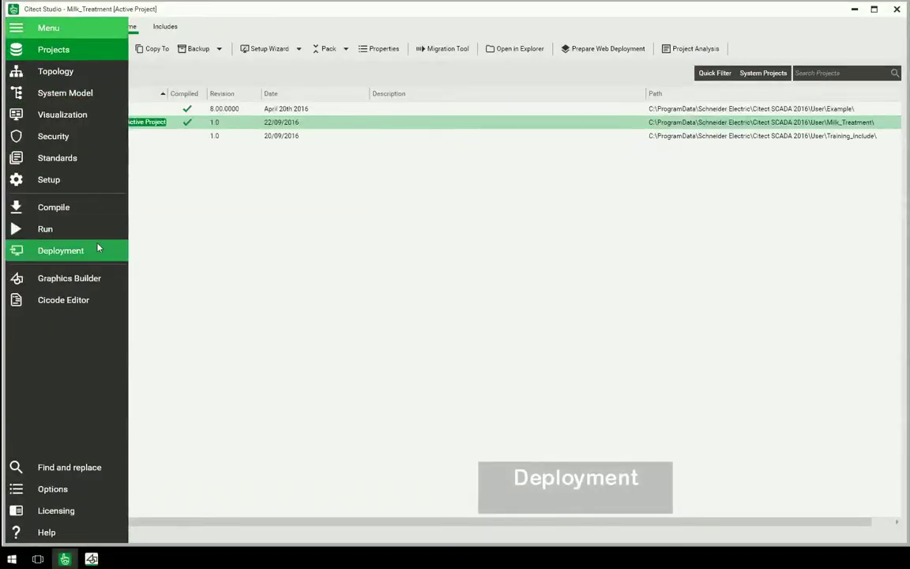
Step: Log into the Deployment Server with the password to list deployment computers
click(95, 249)
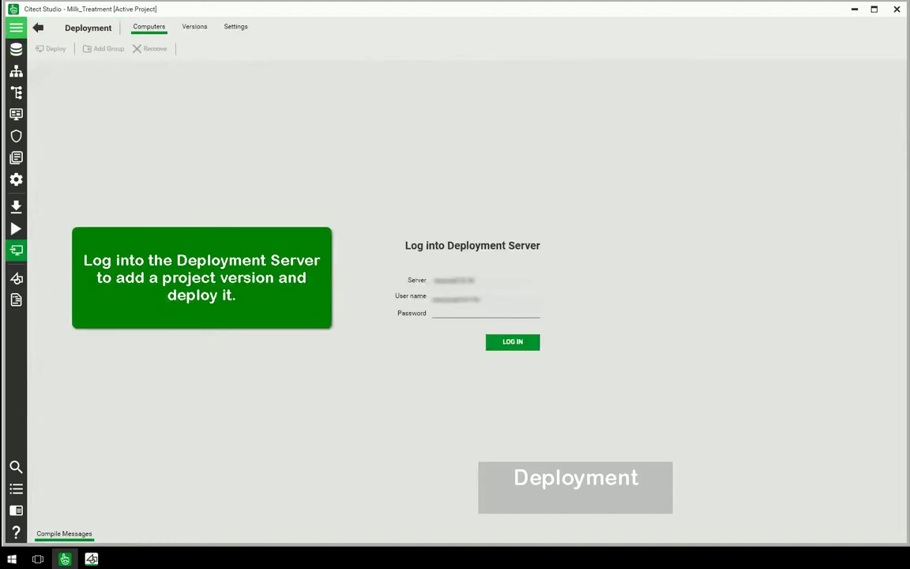
key(Tab)
text(**********)
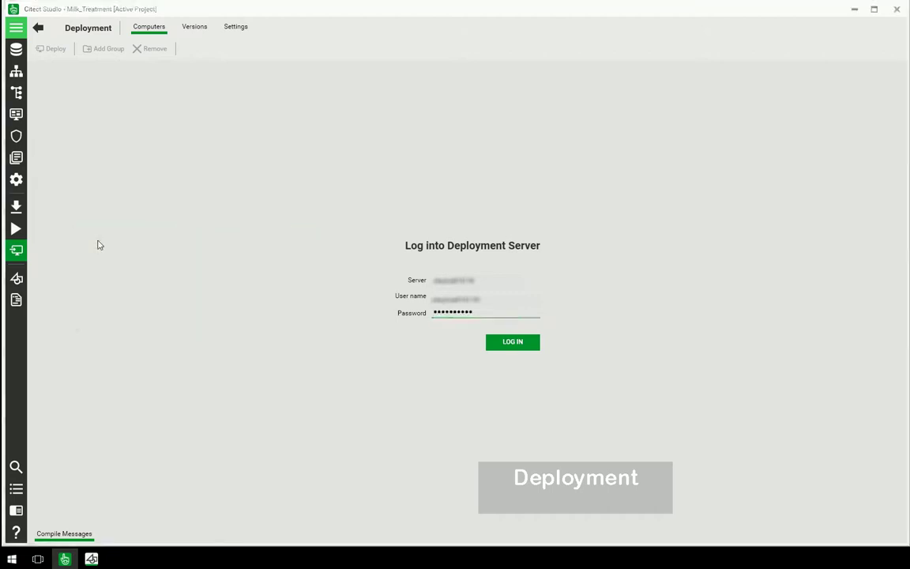
key(Return)
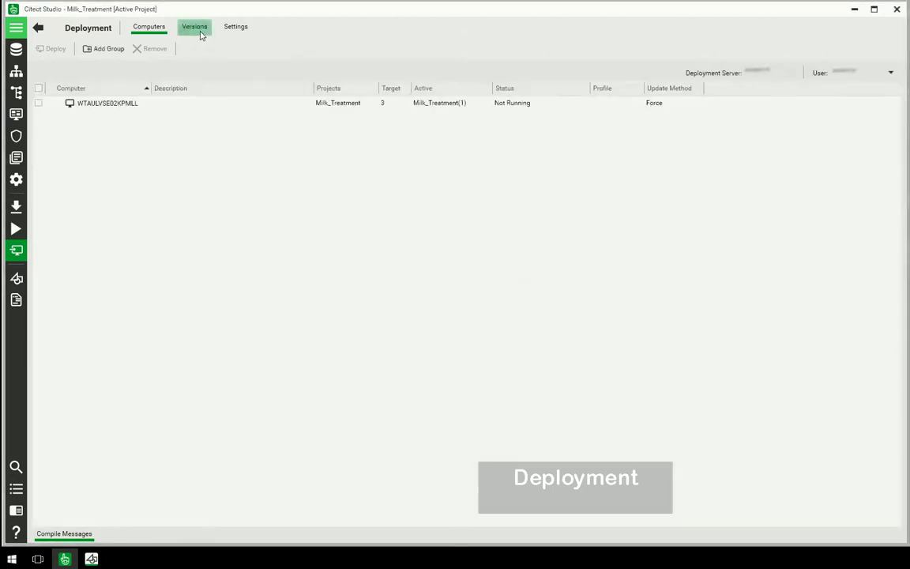
Step: Add Milk_Treatment version 4 from the Versions tab, then return to the Computers list
click(200, 35)
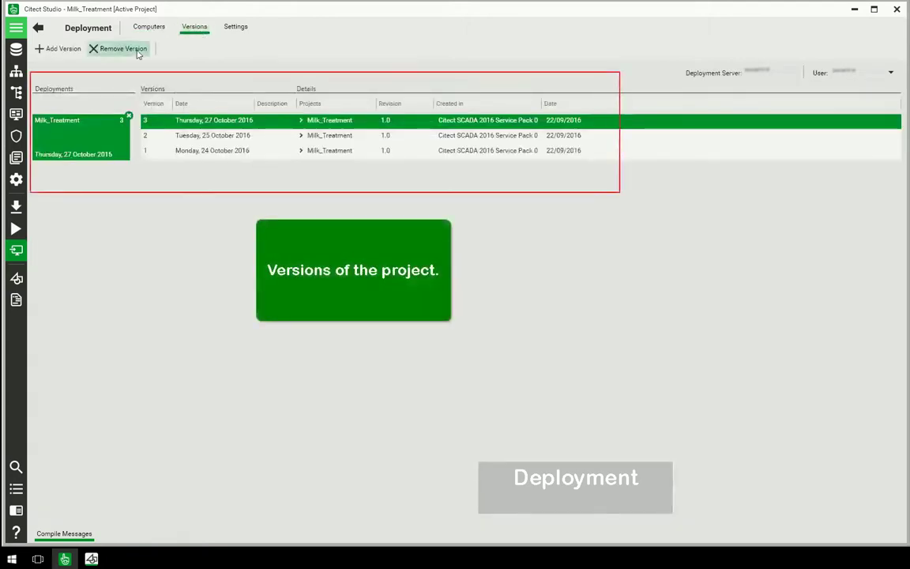
click(67, 49)
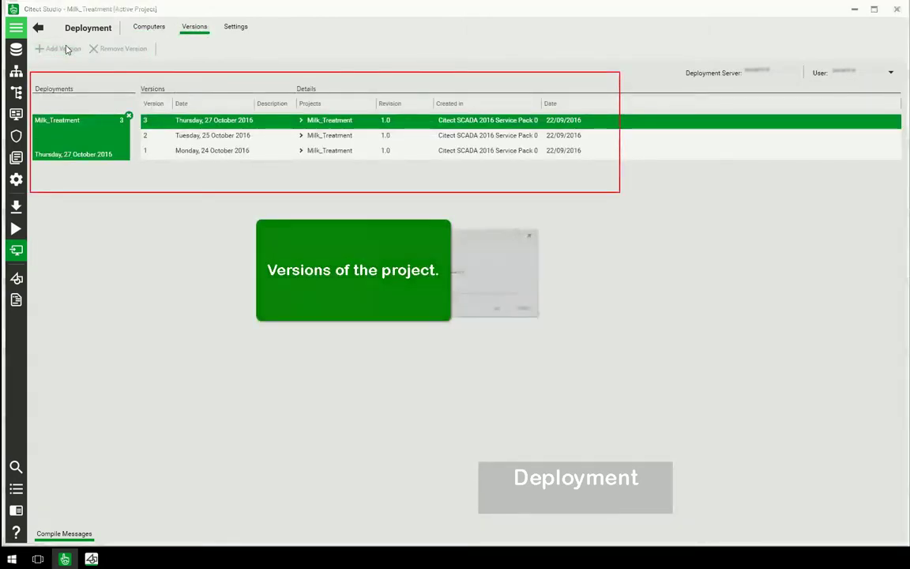
click(531, 340)
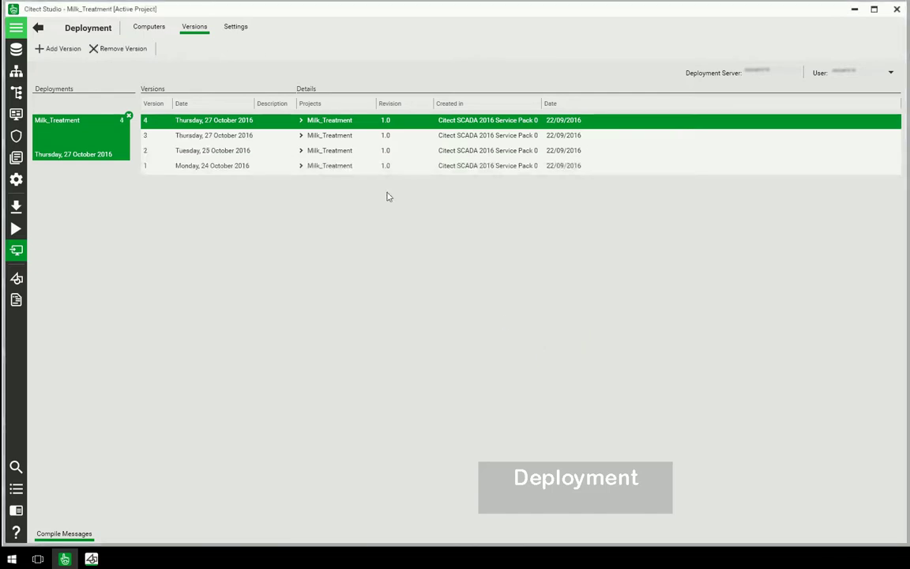
click(148, 35)
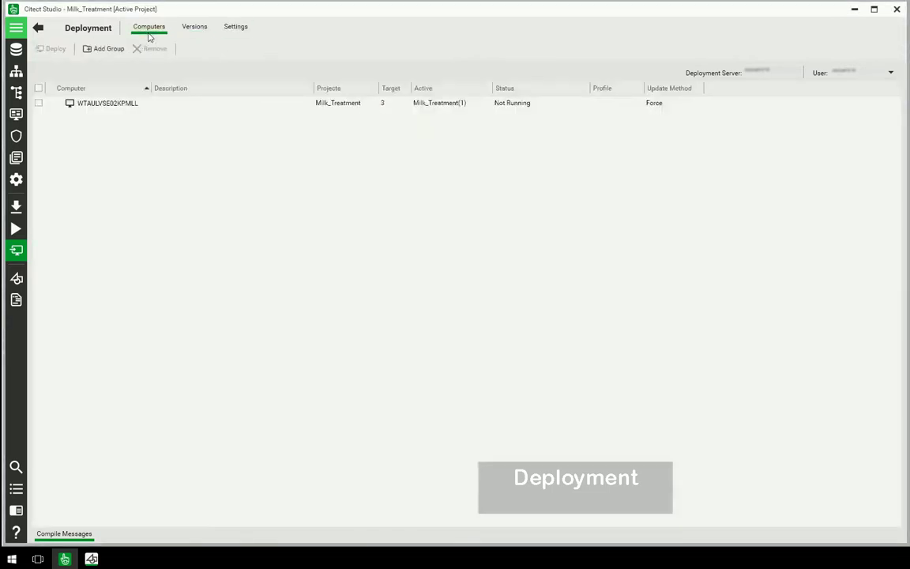
Step: Tick the client computer, set its Target to version 4, and deploy
click(46, 107)
click(39, 105)
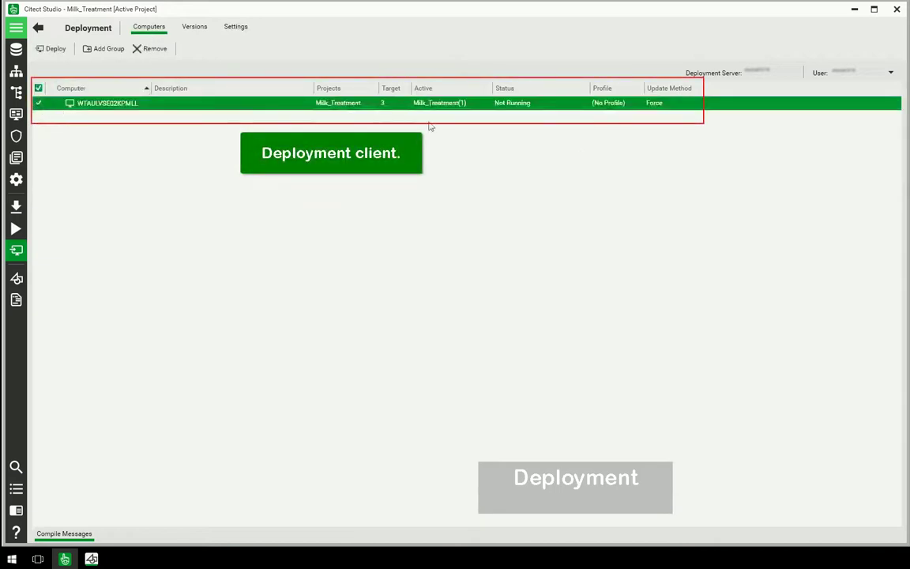
click(406, 104)
click(405, 116)
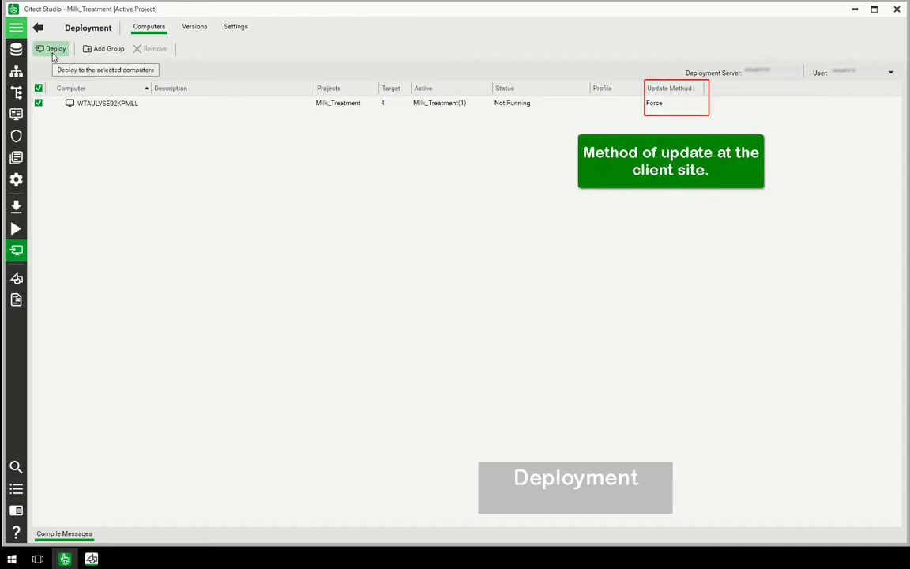
click(53, 53)
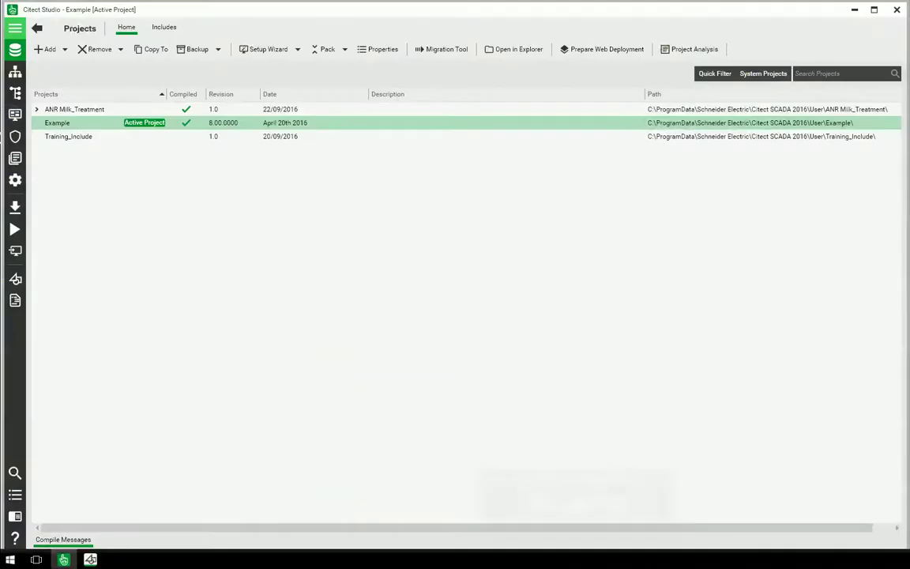
Step: Select the CICODE device in Topology's I/O Devices list, then return to the System Model
click(15, 27)
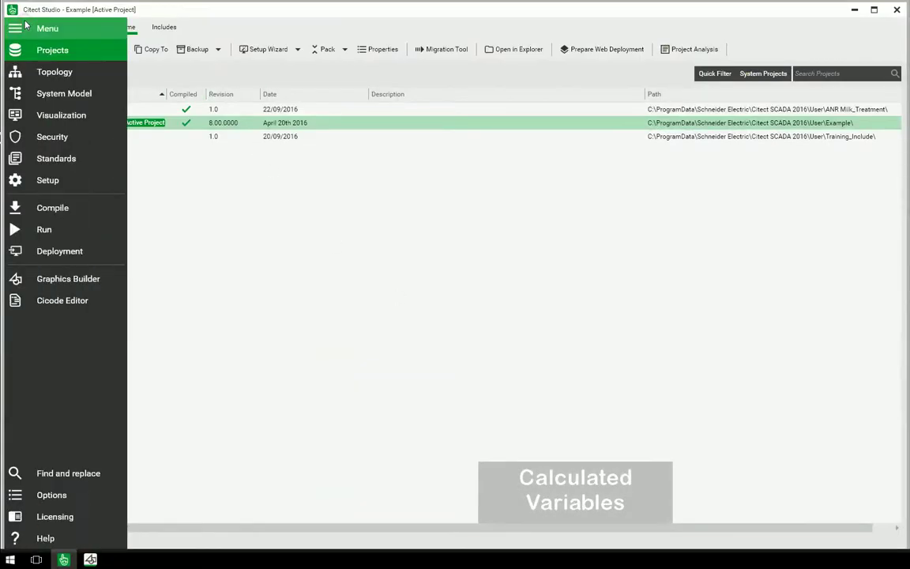
click(95, 75)
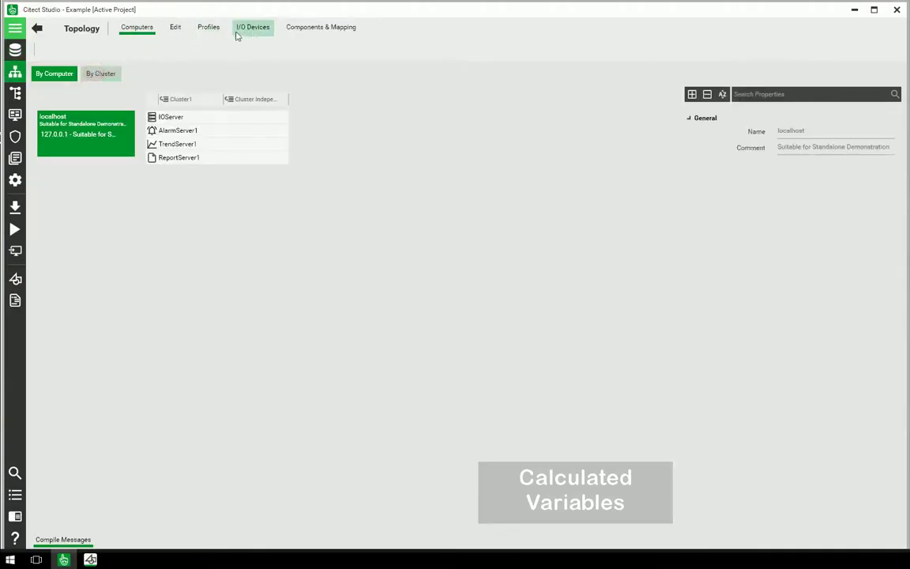
click(269, 31)
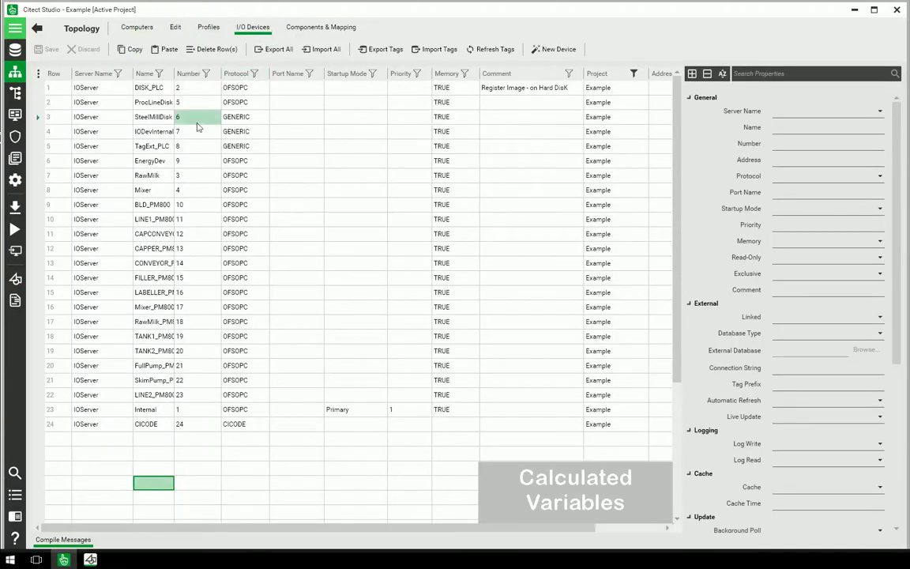
click(37, 425)
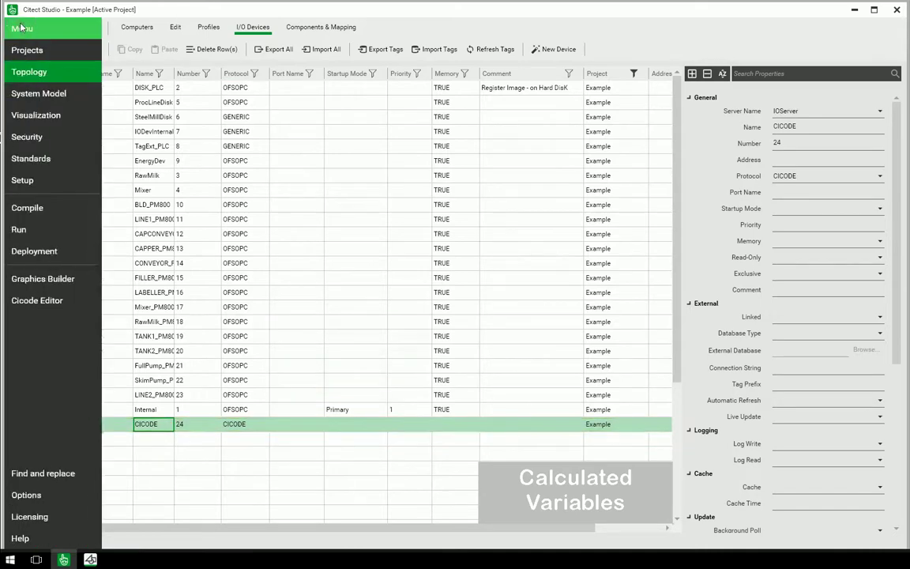
click(108, 96)
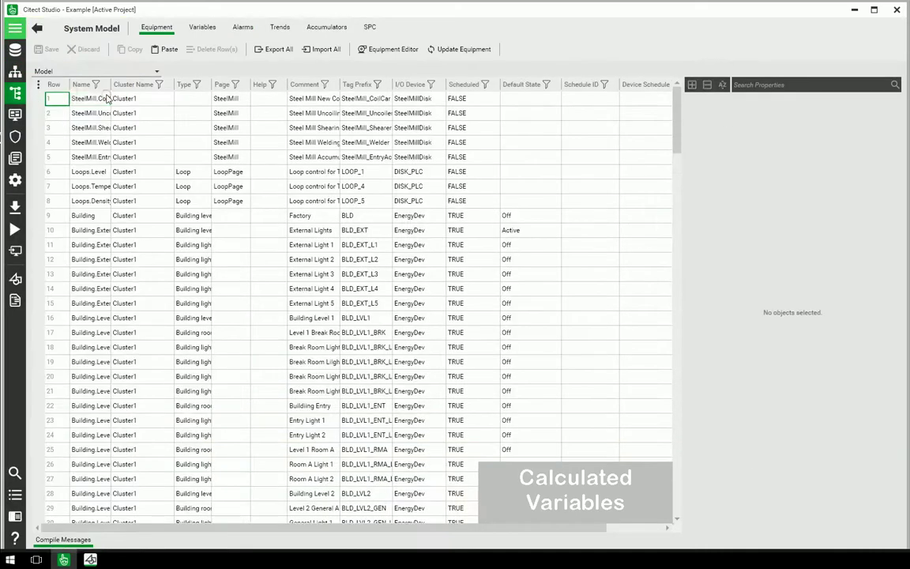
Step: List the variable tags, select the first five, and inspect row 1's CICODE device and IODeviceInfo address
click(202, 28)
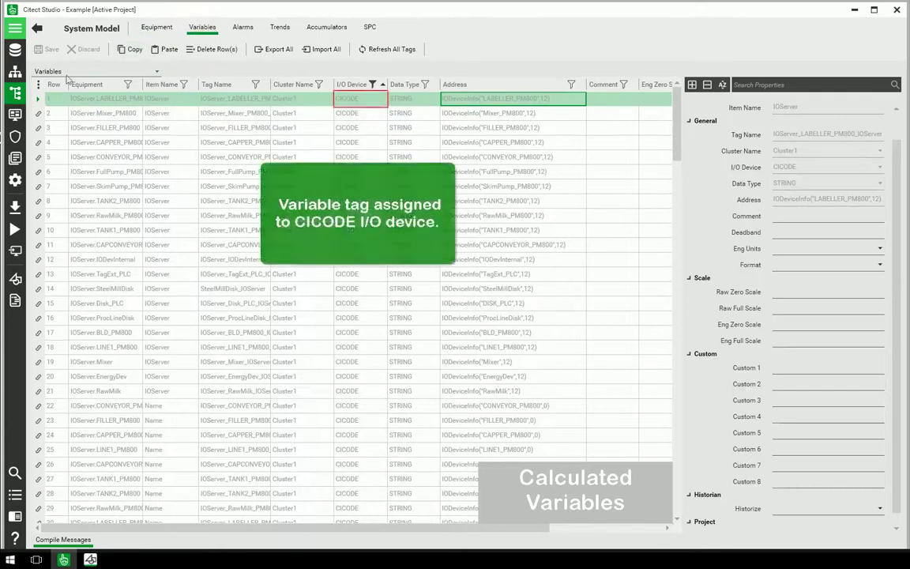
drag(38, 98, 38, 156)
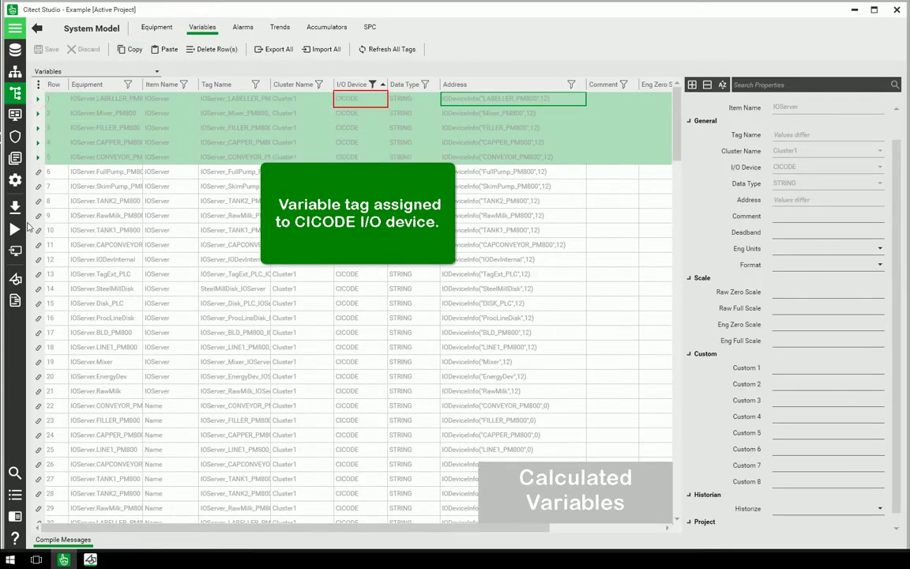
click(365, 102)
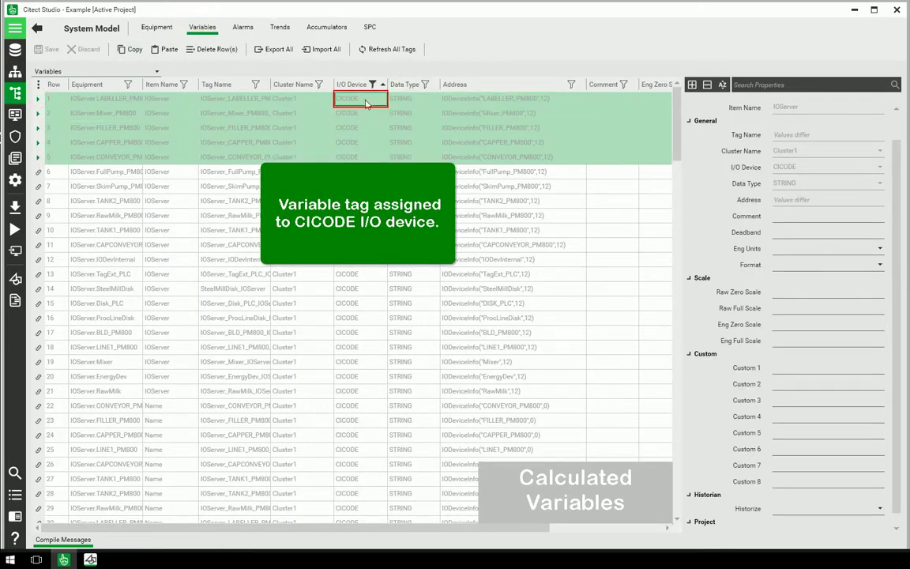
click(573, 103)
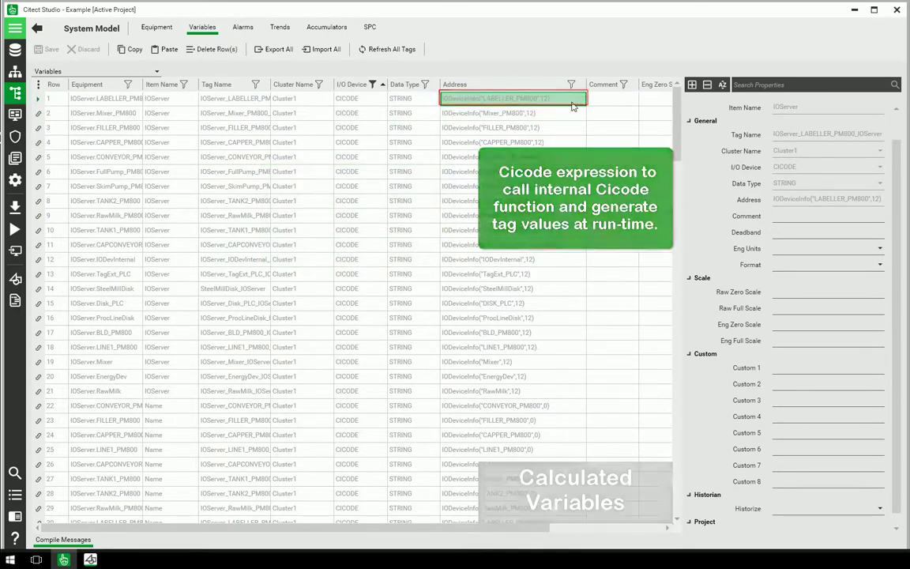